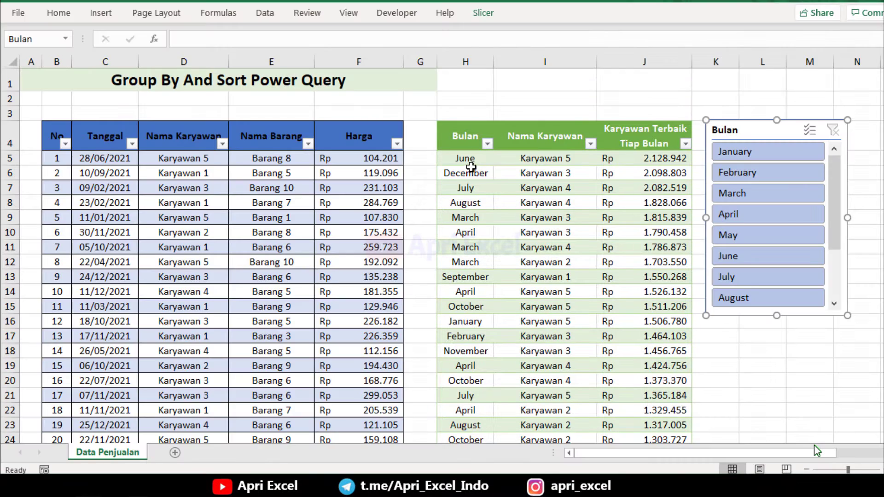
# Step: Select the month, employee name and sales total entries in the finished result table
pyautogui.moveTo(471, 166); pyautogui.dragTo(479, 276)
pyautogui.moveTo(539, 173); pyautogui.dragTo(546, 276)
pyautogui.moveTo(644, 173); pyautogui.dragTo(653, 276)
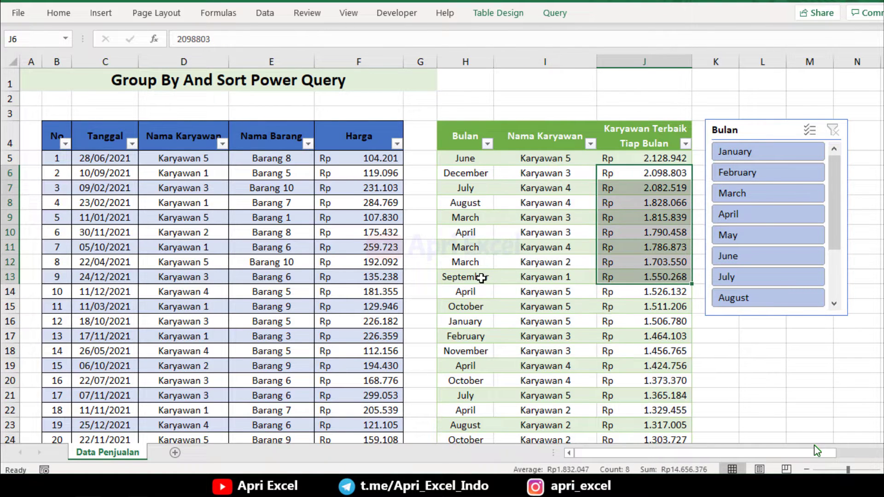
# Step: Filter the result table to March with the Bulan slicer, then clear the filter
pyautogui.click(552, 233)
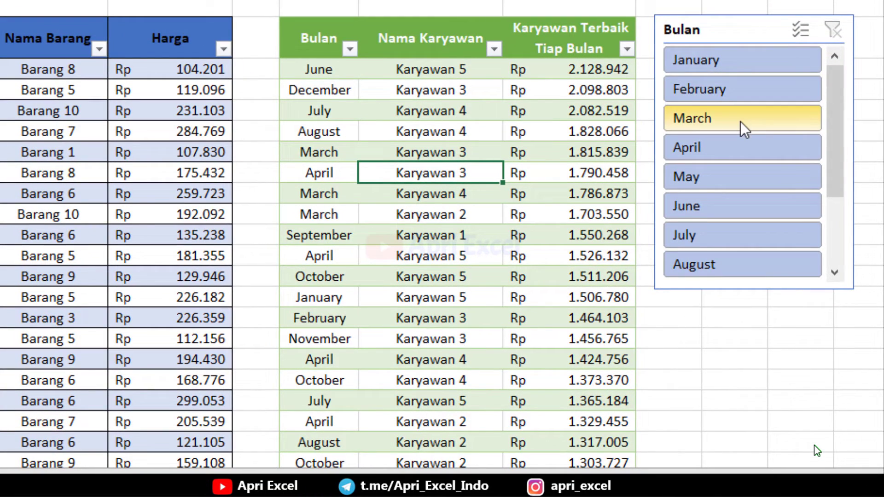
pyautogui.click(741, 122)
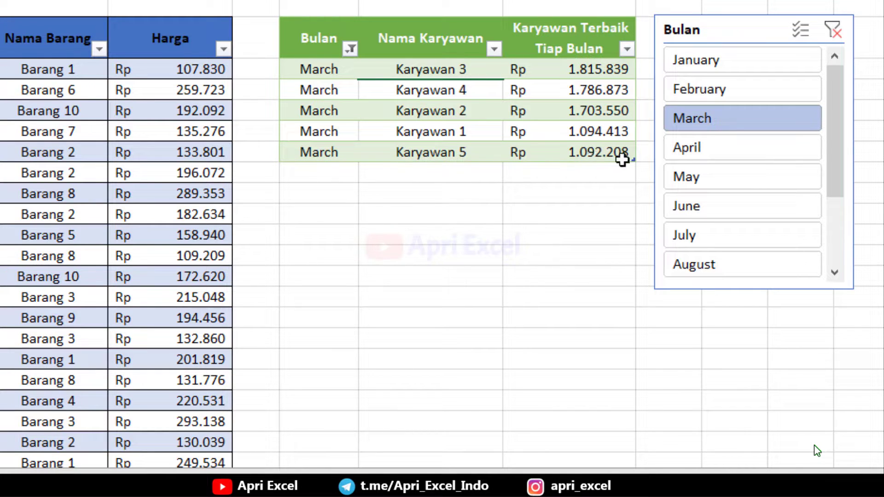
pyautogui.click(715, 206)
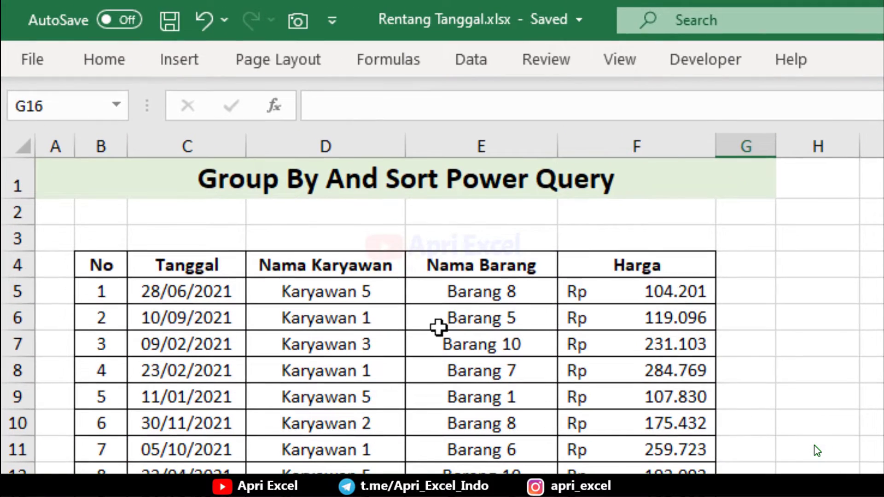
# Step: Convert the sales data range B4:F355 into an Excel table
pyautogui.click(437, 327)
pyautogui.click(183, 62)
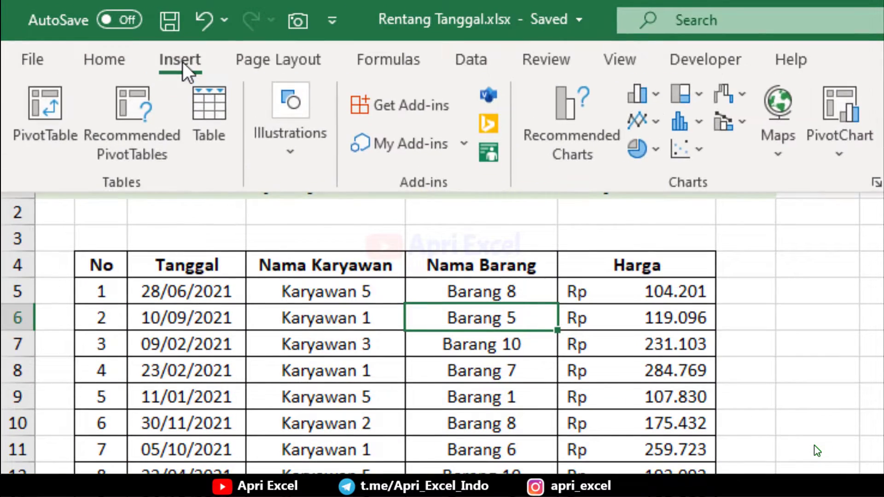
pyautogui.click(209, 111)
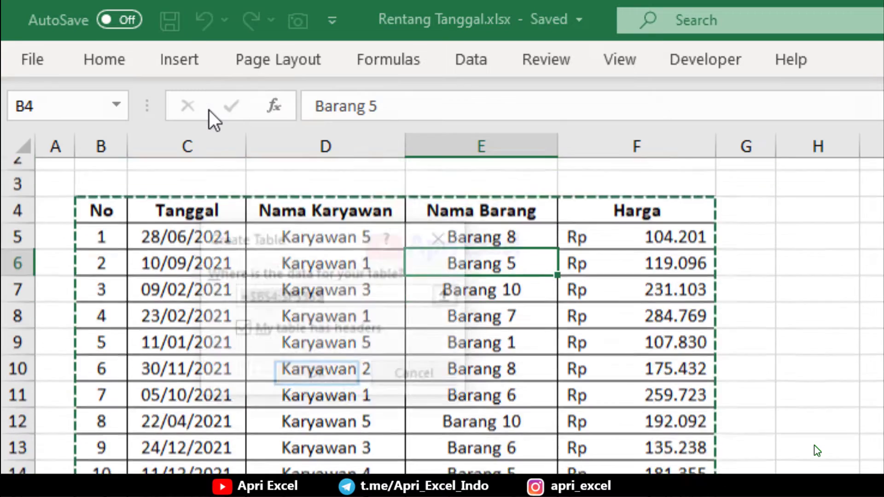
pyautogui.click(307, 370)
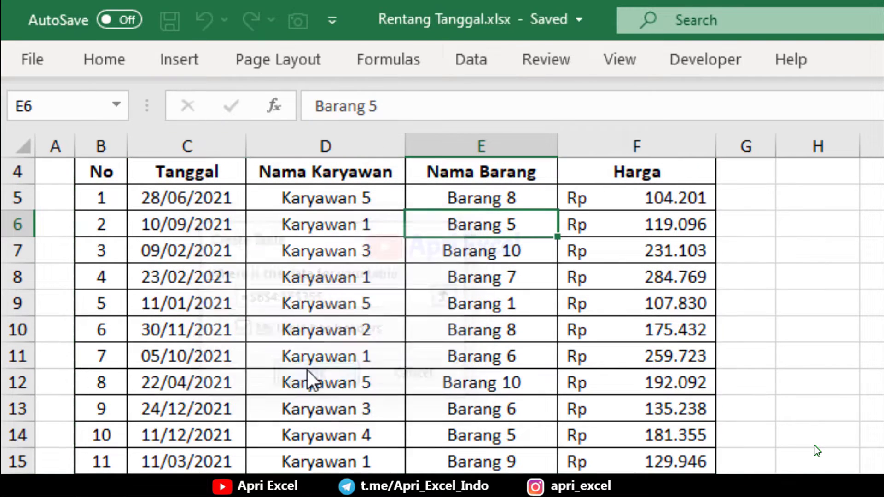
# Step: Load the new sales table into the Power Query Editor from Table/Range
pyautogui.scroll(1, 306, 371)
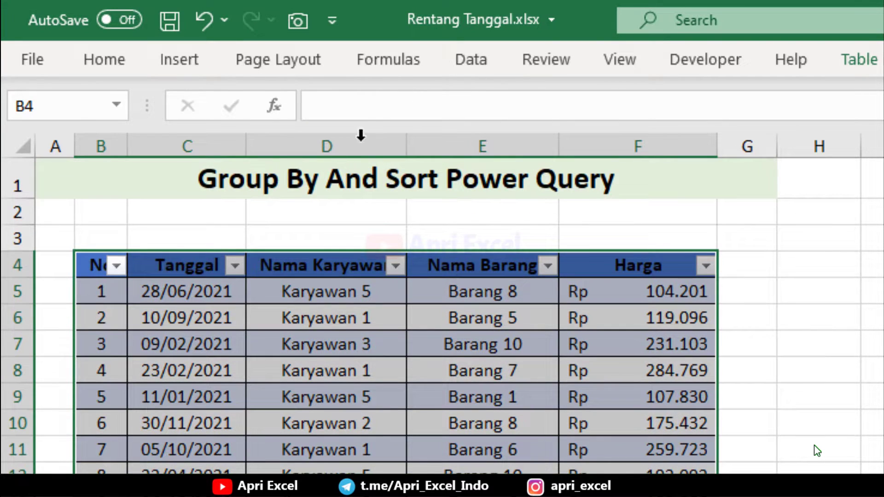
pyautogui.click(473, 59)
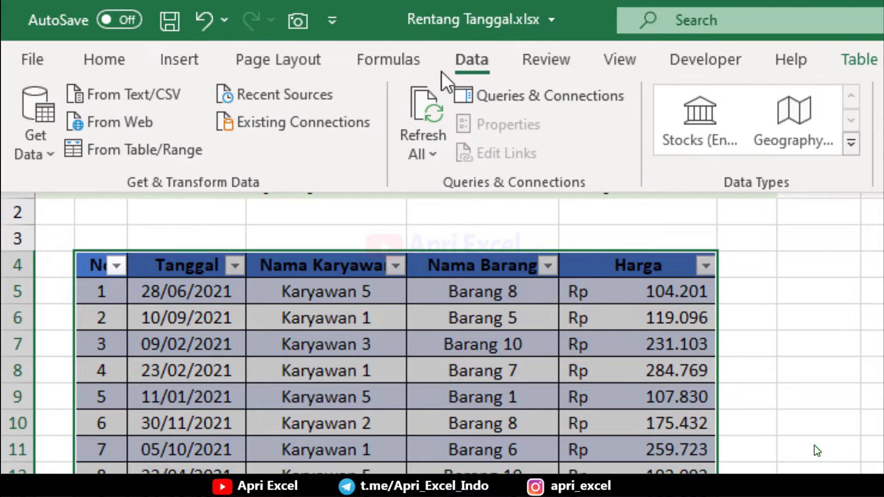
pyautogui.click(179, 140)
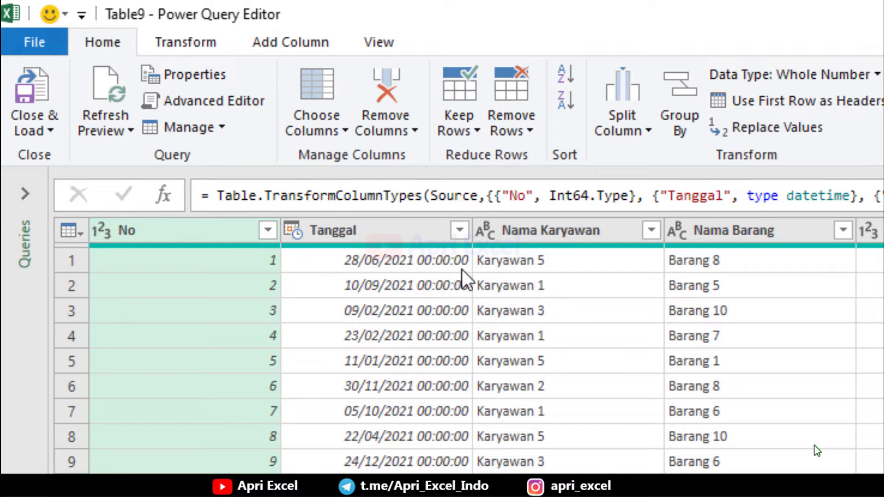
# Step: Extract the Name of Month from the Tanggal column into a new Month Name column
pyautogui.click(420, 225)
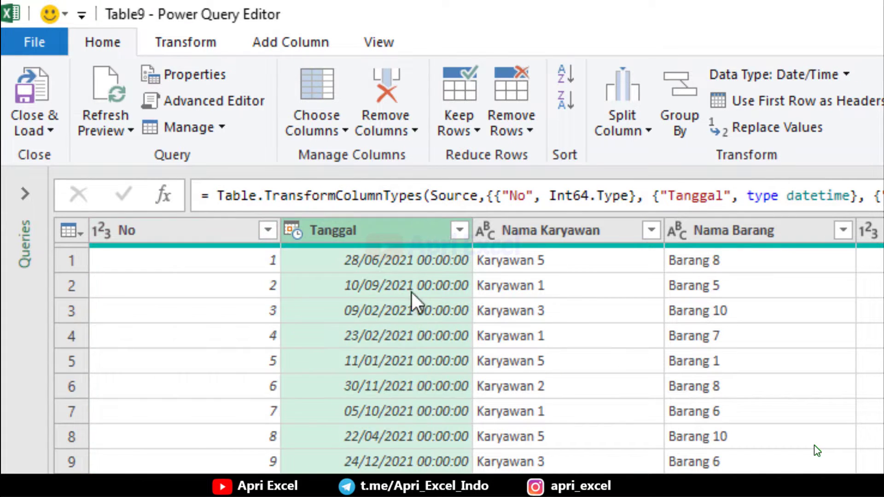
pyautogui.click(317, 49)
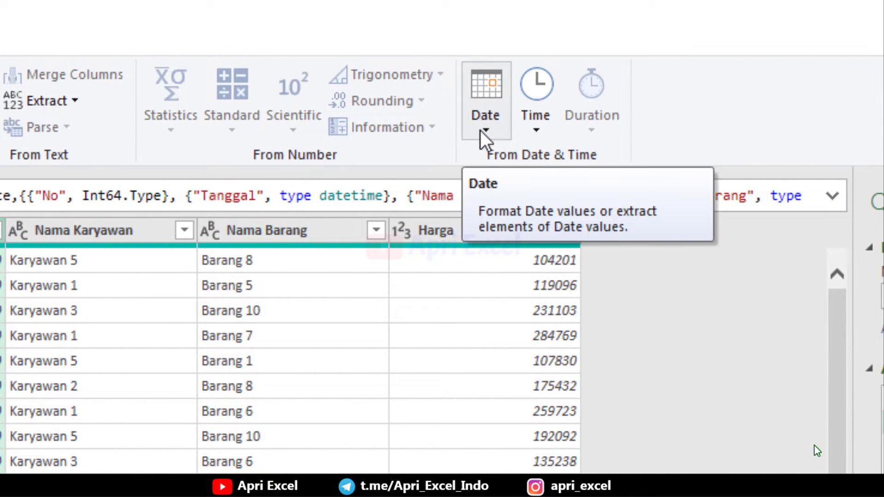
pyautogui.click(481, 131)
pyautogui.moveTo(524, 264)
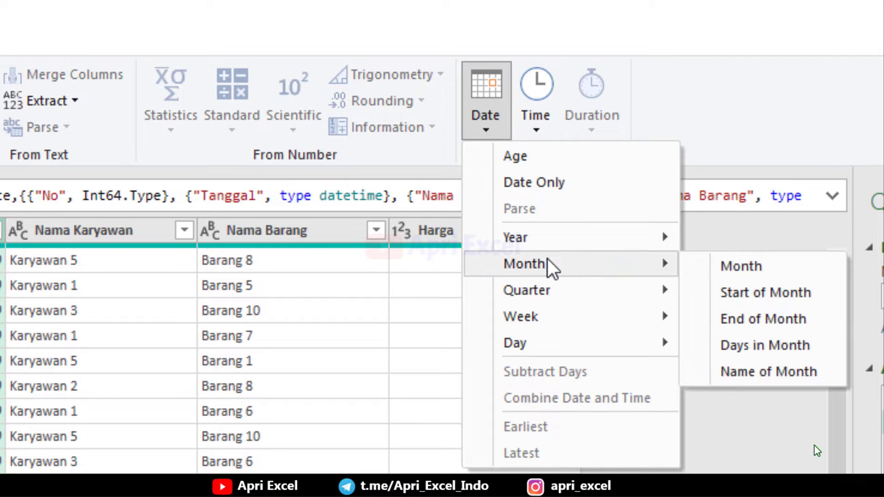
pyautogui.click(752, 371)
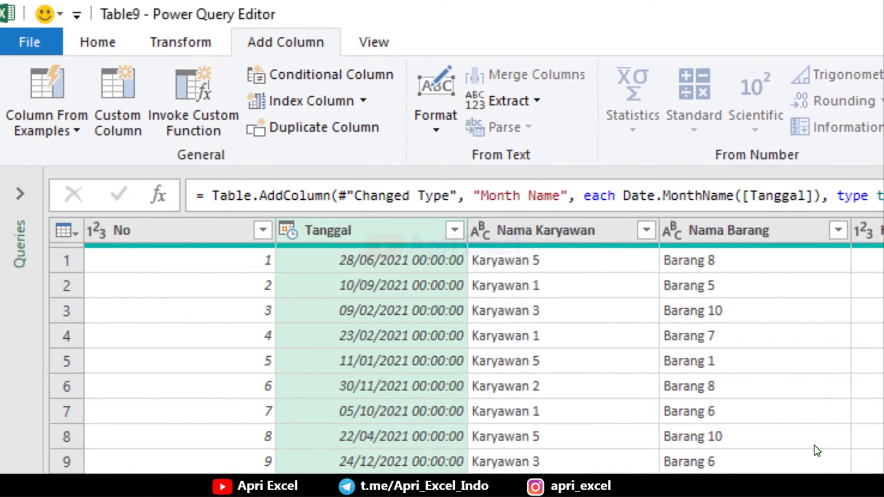
# Step: Set up an advanced Group By on Month Name and then Nama Karyawan
pyautogui.click(115, 42)
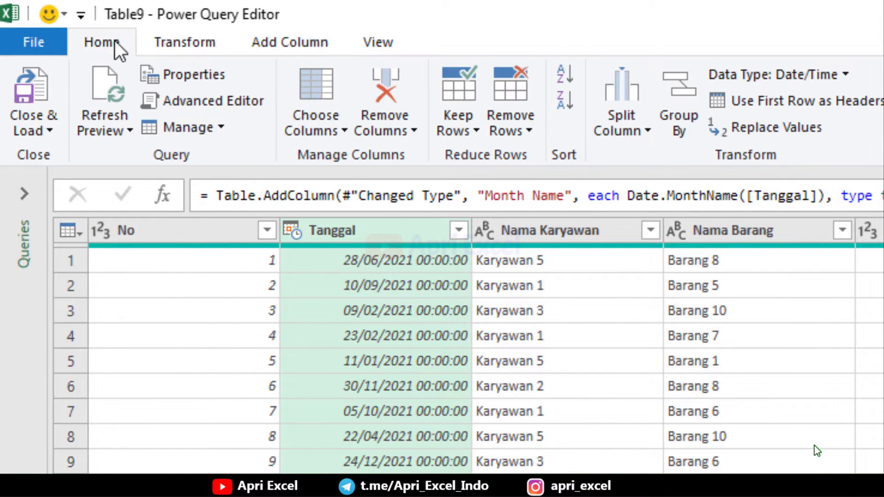
pyautogui.click(676, 121)
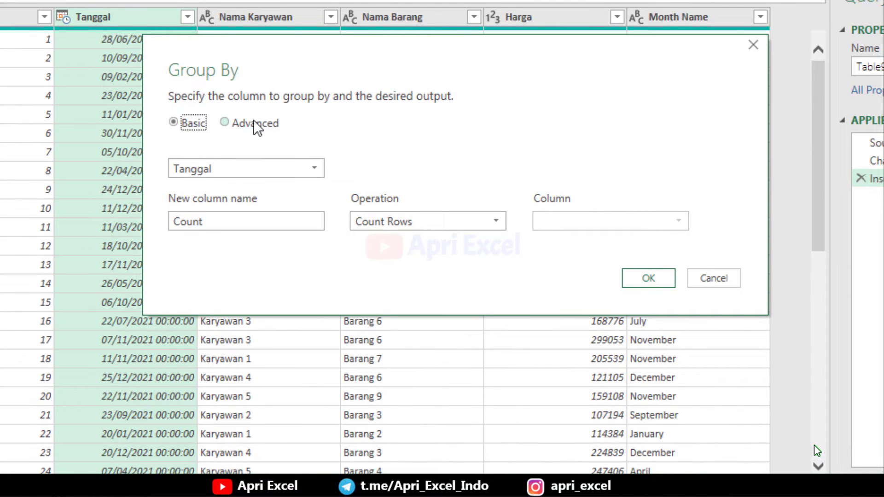
pyautogui.click(254, 123)
pyautogui.moveTo(357, 45); pyautogui.dragTo(354, 73)
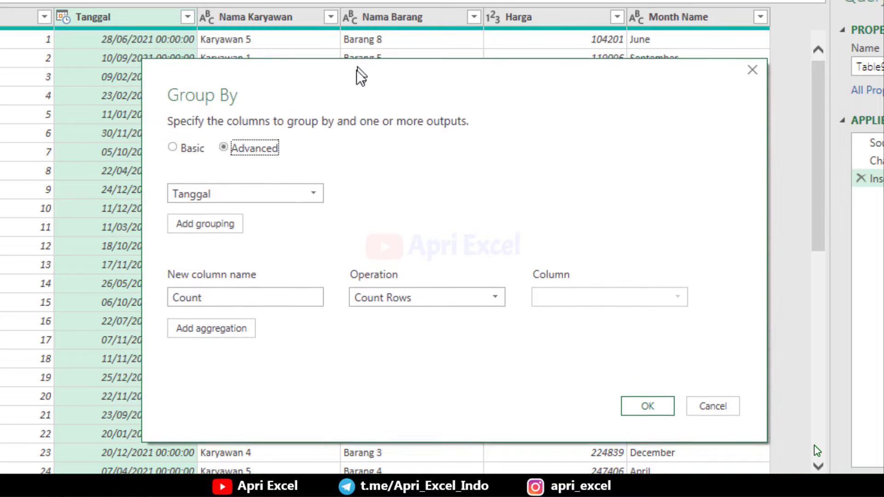
pyautogui.moveTo(244, 199)
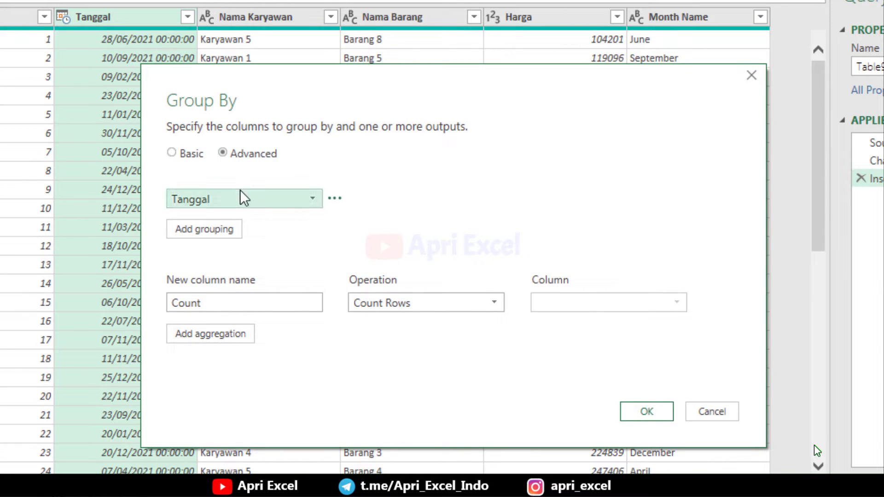
pyautogui.click(244, 199)
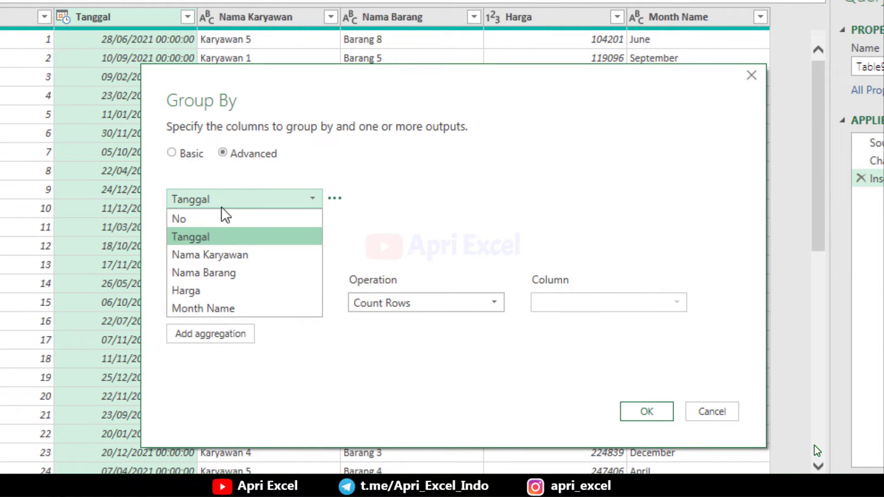
pyautogui.click(222, 309)
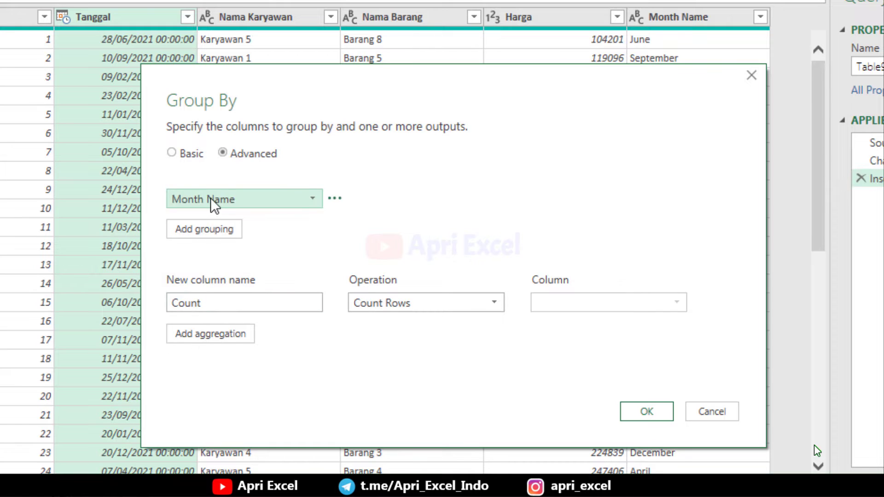
pyautogui.click(199, 231)
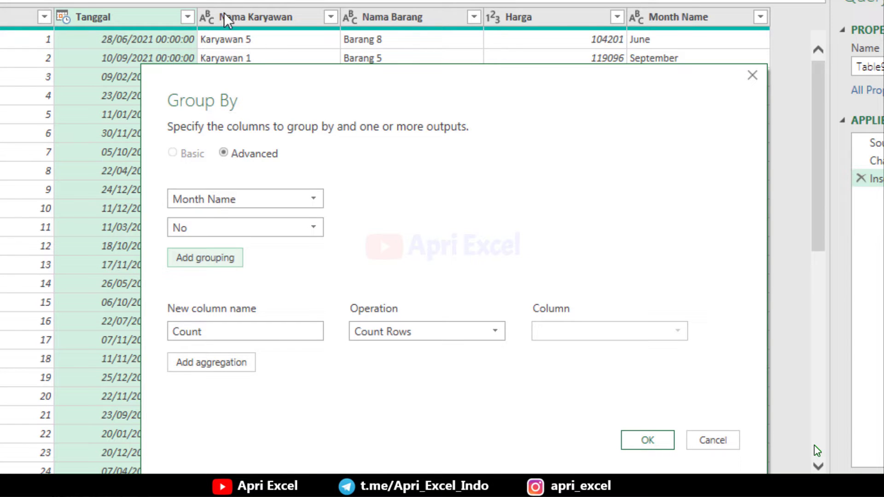
pyautogui.click(256, 228)
pyautogui.click(222, 286)
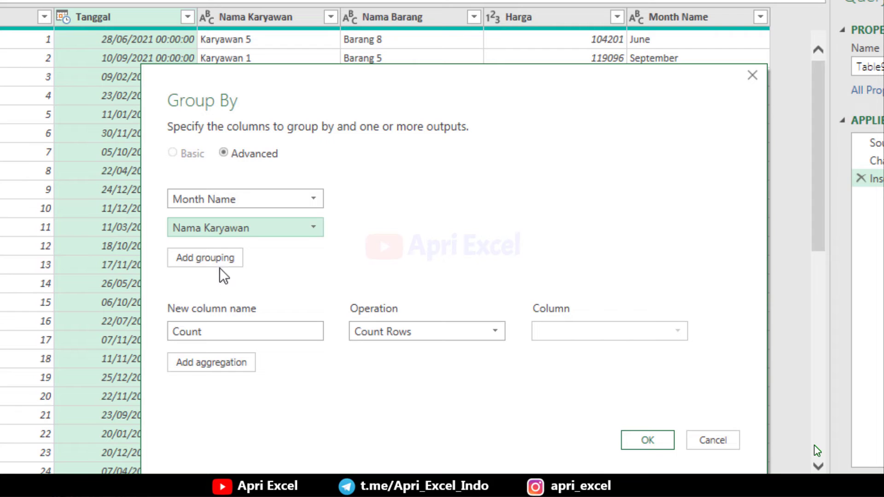
# Step: Aggregate the groups as Sum of Harga in a column named Karyawan Terbaik Tiap Bulan
pyautogui.moveTo(246, 332); pyautogui.dragTo(150, 326)
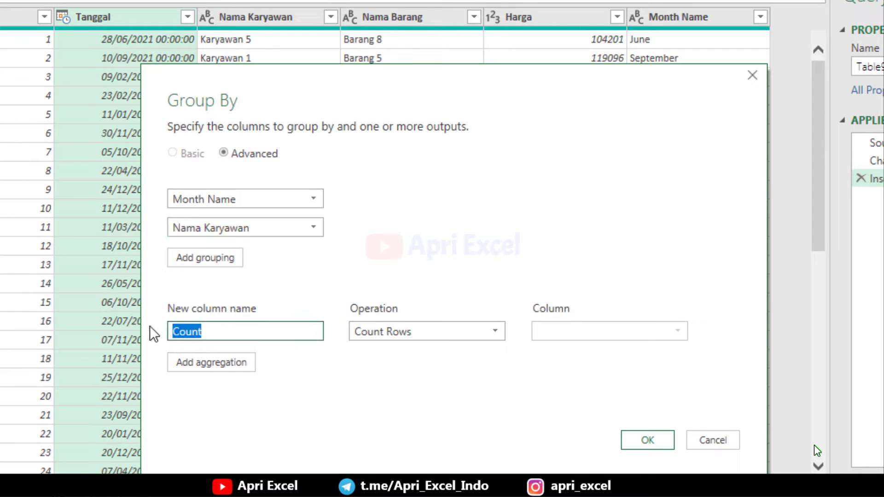
pyautogui.write('Karyaw')
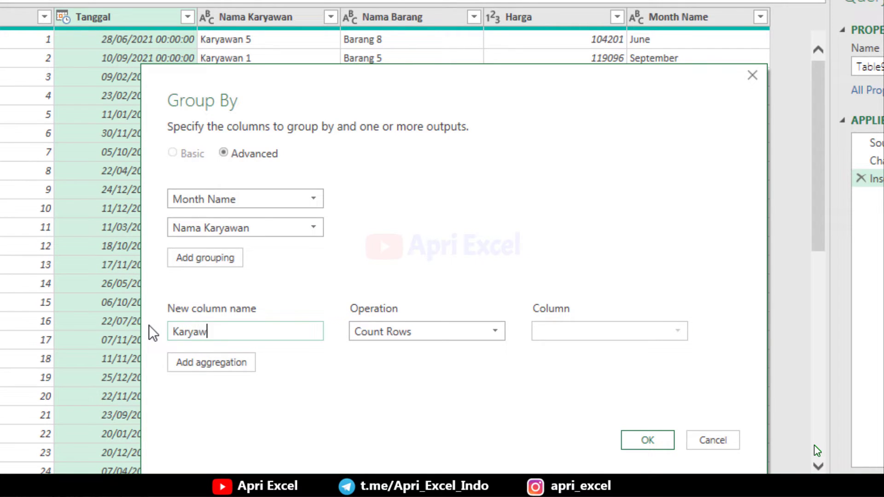
pyautogui.write('an Terbaik Tia')
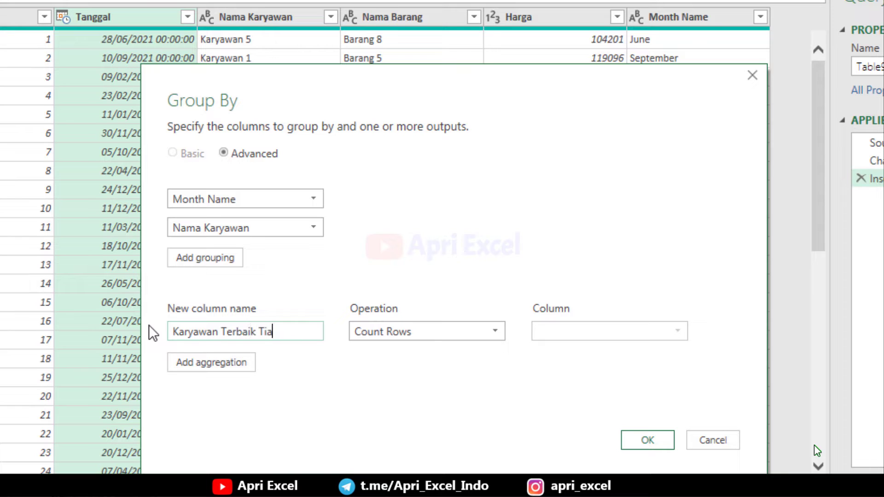
pyautogui.write('p Bulan')
pyautogui.click(487, 335)
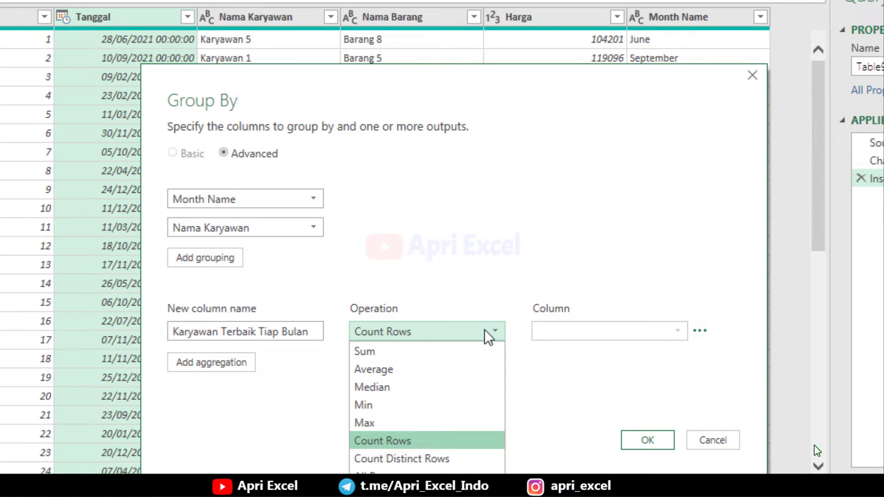
pyautogui.click(449, 352)
pyautogui.click(593, 336)
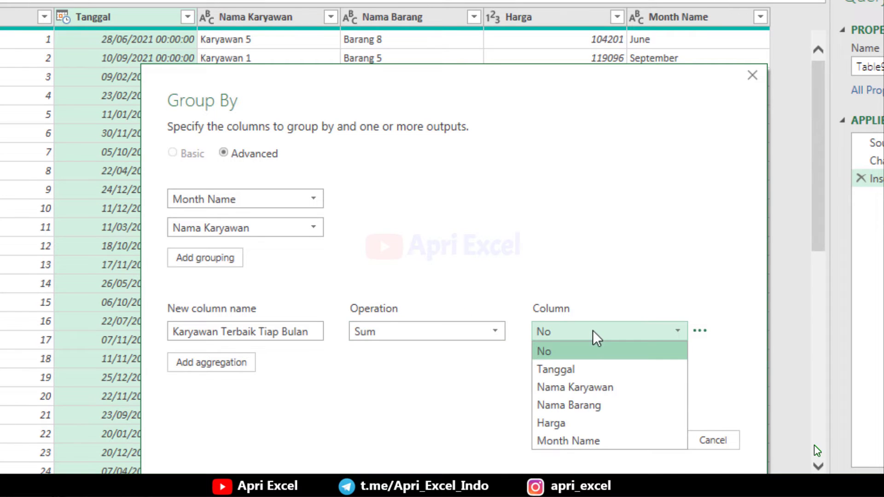
pyautogui.click(581, 424)
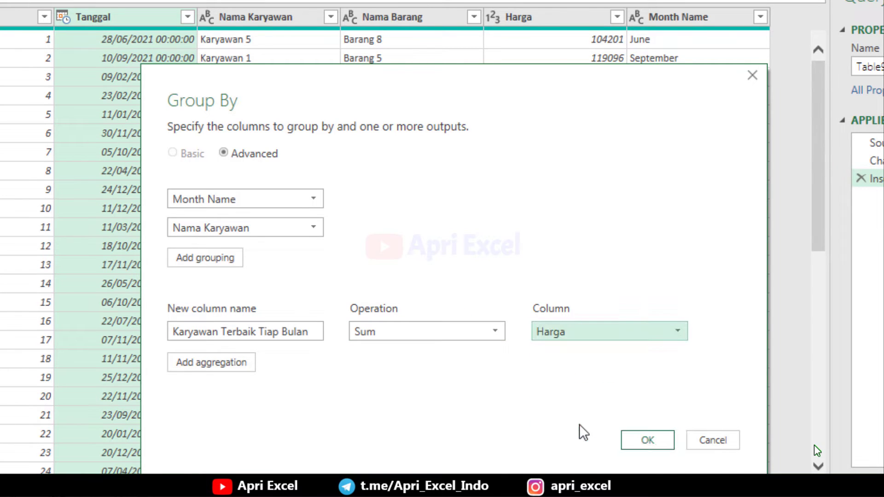
pyautogui.click(651, 441)
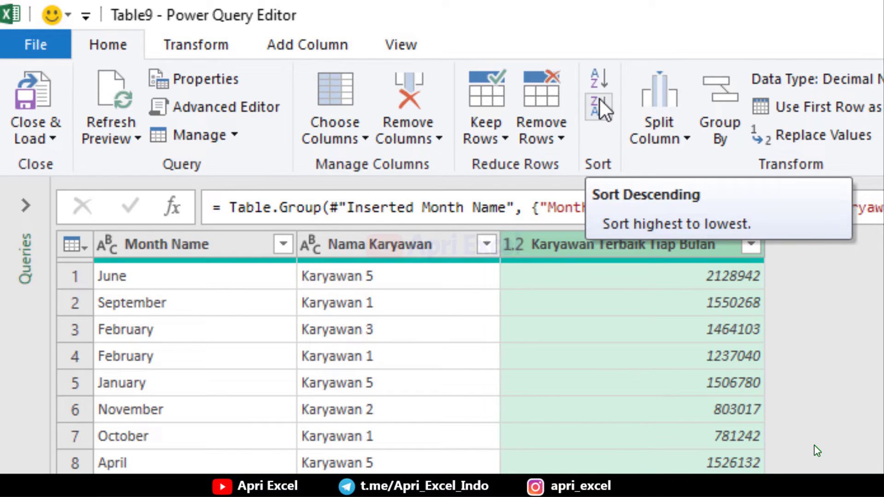
# Step: Sort the totals descending and load the query as a table at H4 on the existing worksheet
pyautogui.click(599, 101)
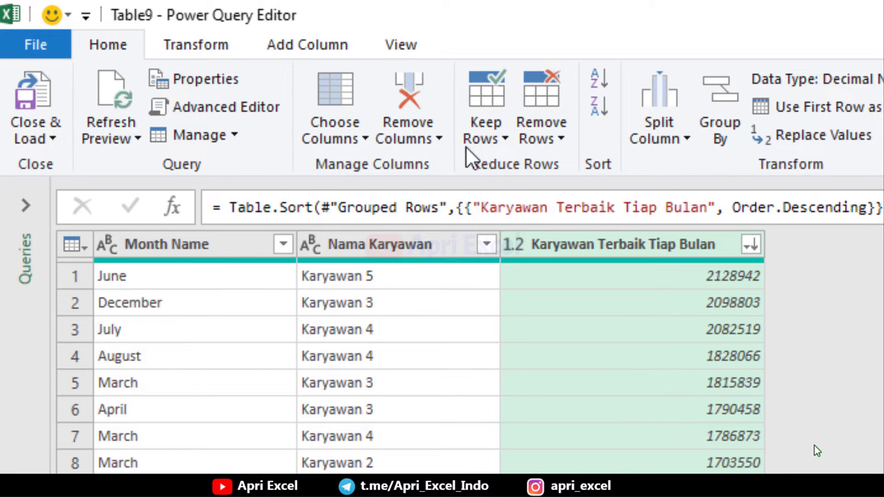
pyautogui.click(51, 139)
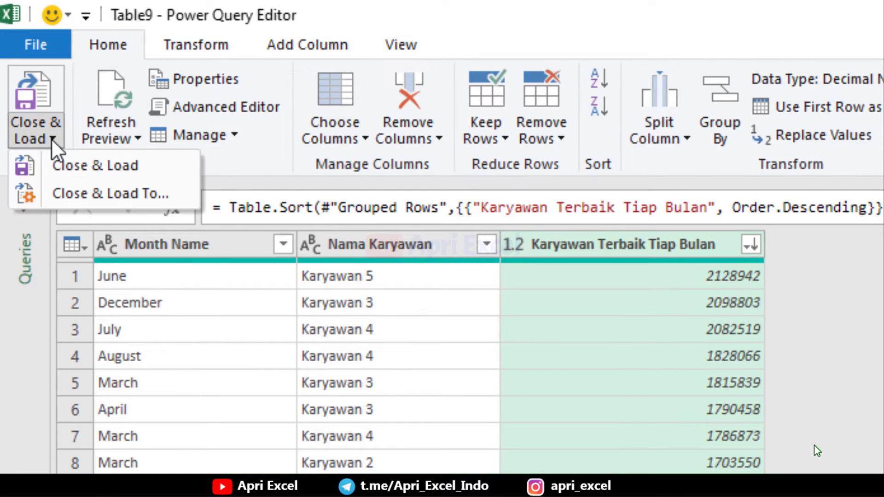
pyautogui.click(83, 196)
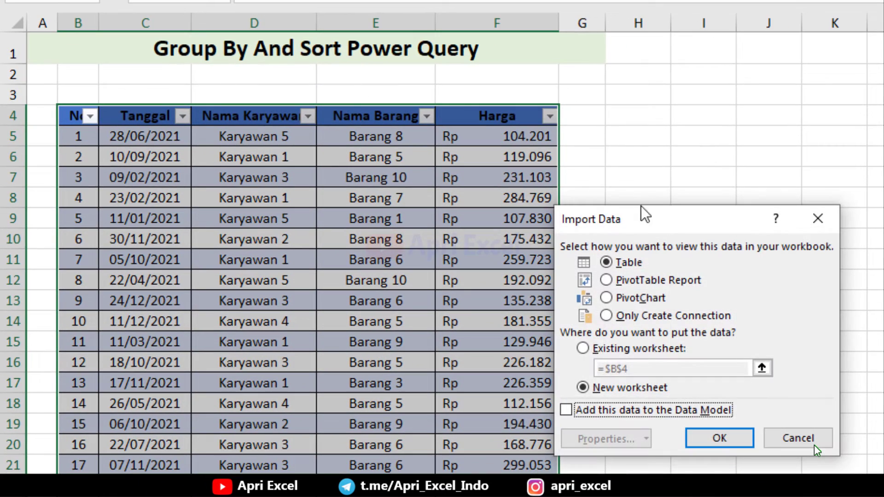
pyautogui.click(633, 348)
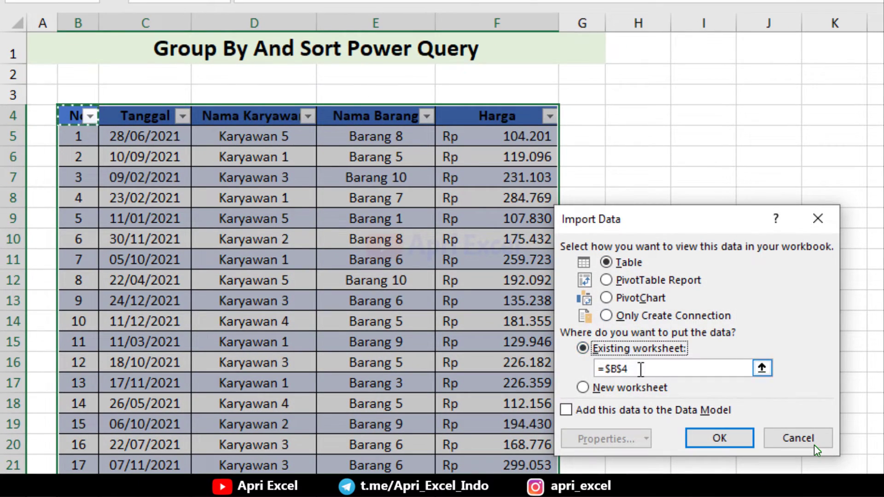
pyautogui.click(640, 121)
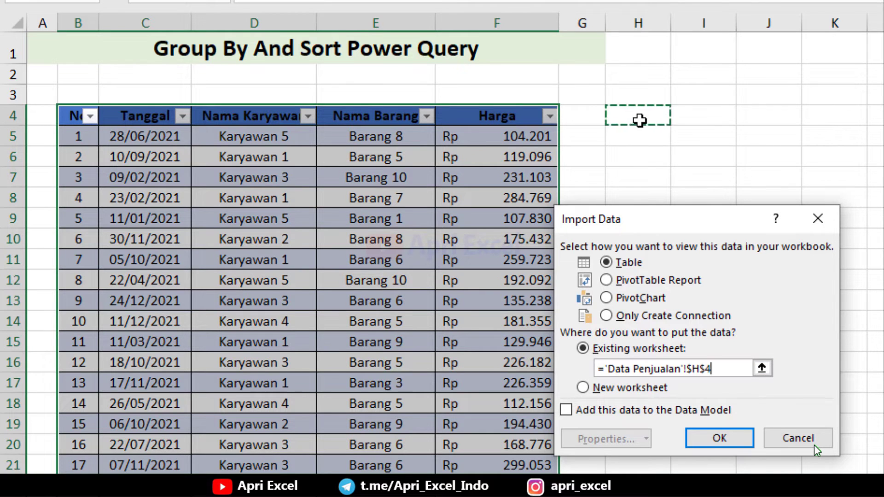
pyautogui.click(719, 439)
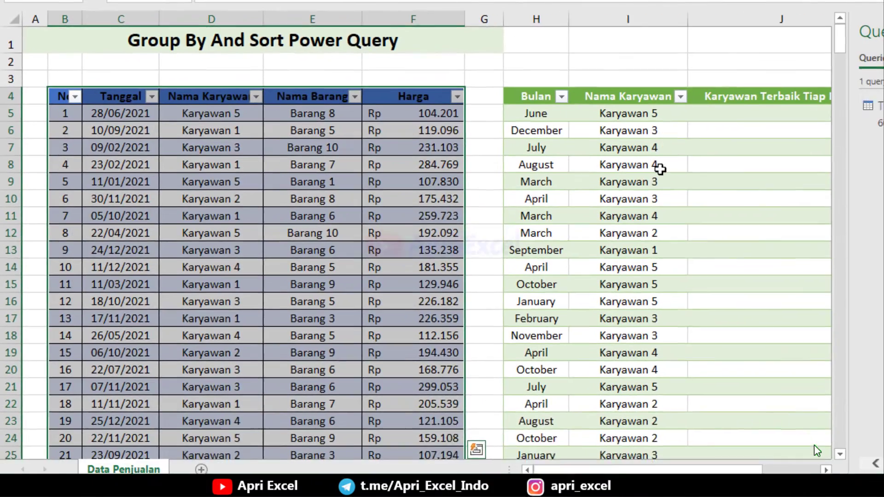
# Step: Center and wrap column J's header, narrow column J, and autofit row 4
pyautogui.moveTo(592, 454); pyautogui.dragTo(654, 454)
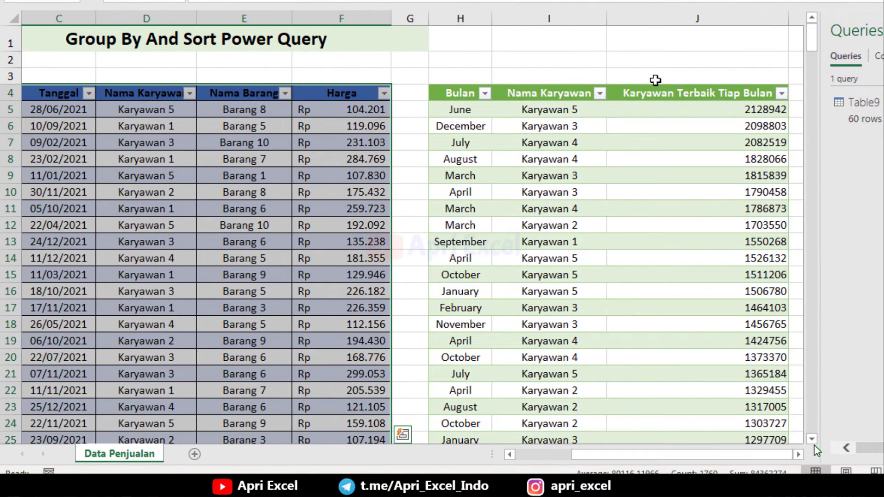
pyautogui.click(654, 90)
pyautogui.hotkey('ctrl', '1')
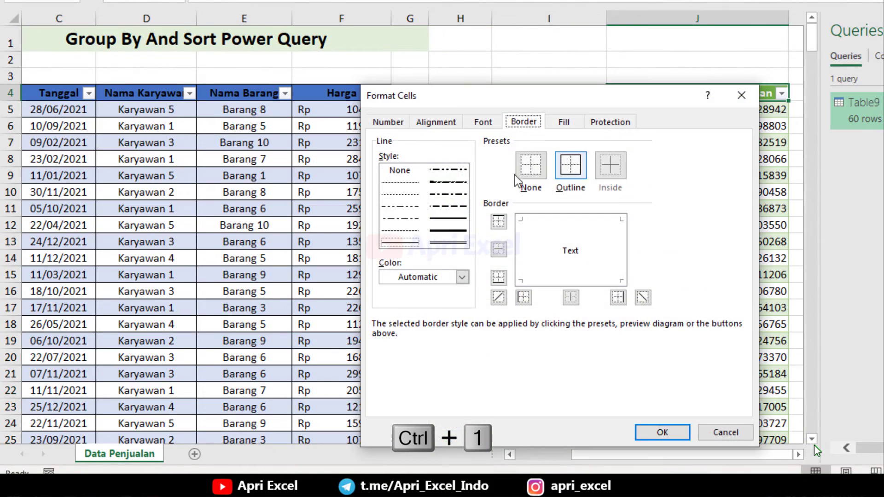
pyautogui.click(433, 123)
pyautogui.click(408, 252)
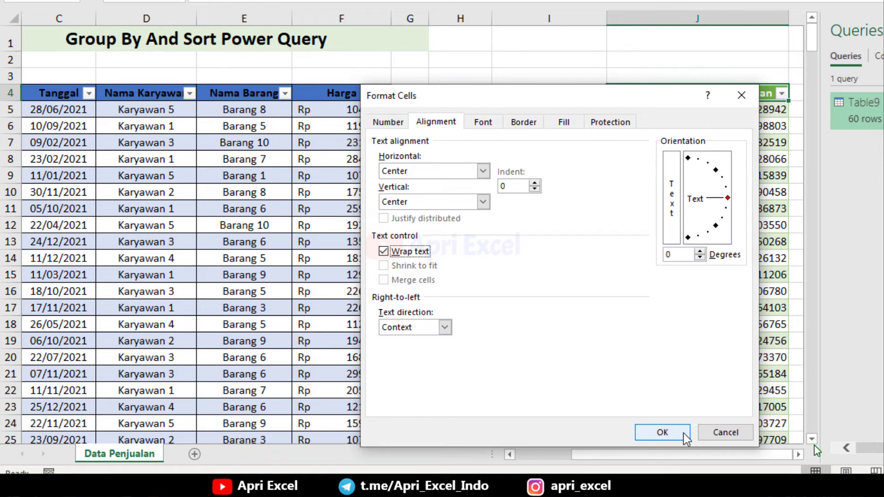
pyautogui.click(686, 439)
pyautogui.moveTo(789, 18); pyautogui.dragTo(710, 20)
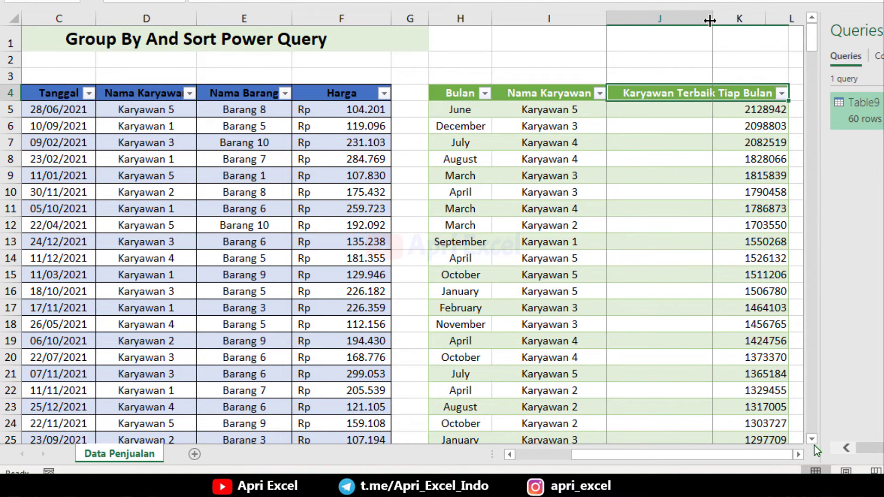
pyautogui.doubleClick(10, 101)
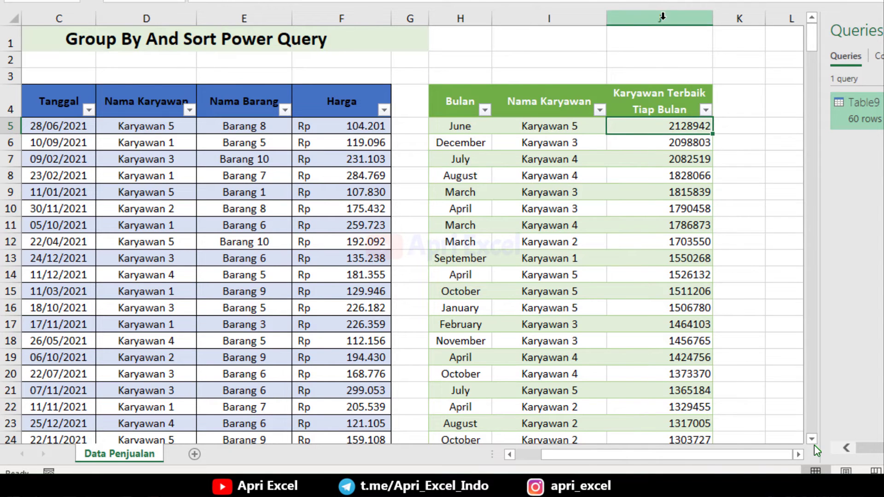
# Step: Format column J as Accounting with the Rp symbol and 0 decimals
pyautogui.click(630, 18)
pyautogui.hotkey('ctrl', '1')
pyautogui.click(387, 122)
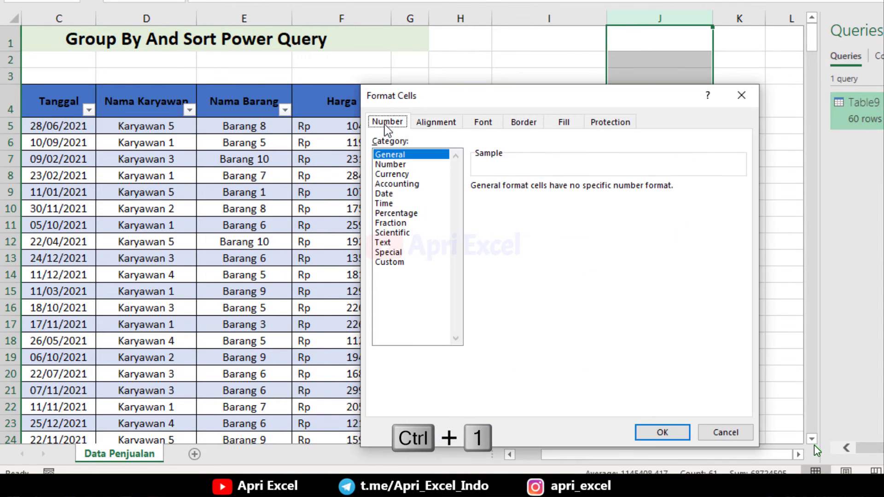
pyautogui.click(405, 184)
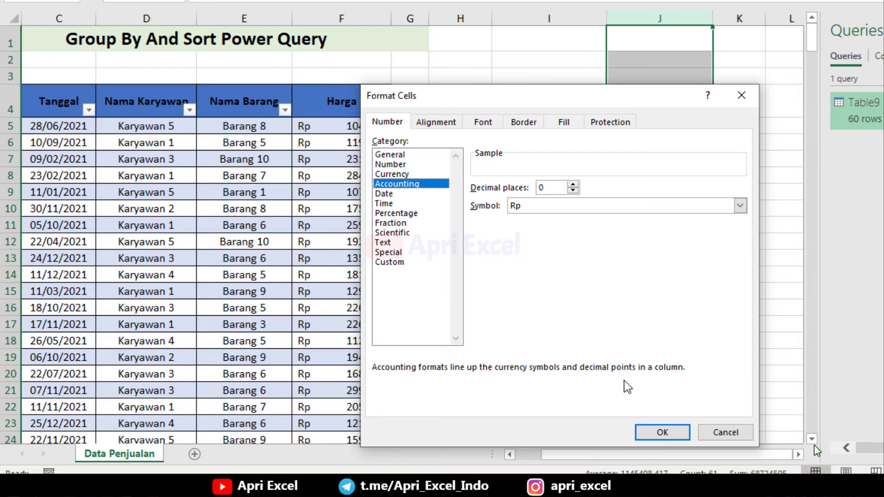
pyautogui.click(649, 432)
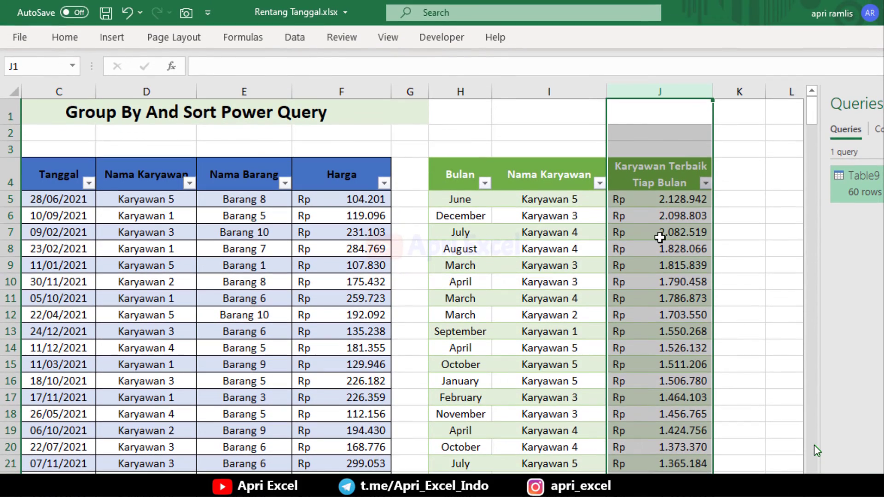
pyautogui.click(662, 233)
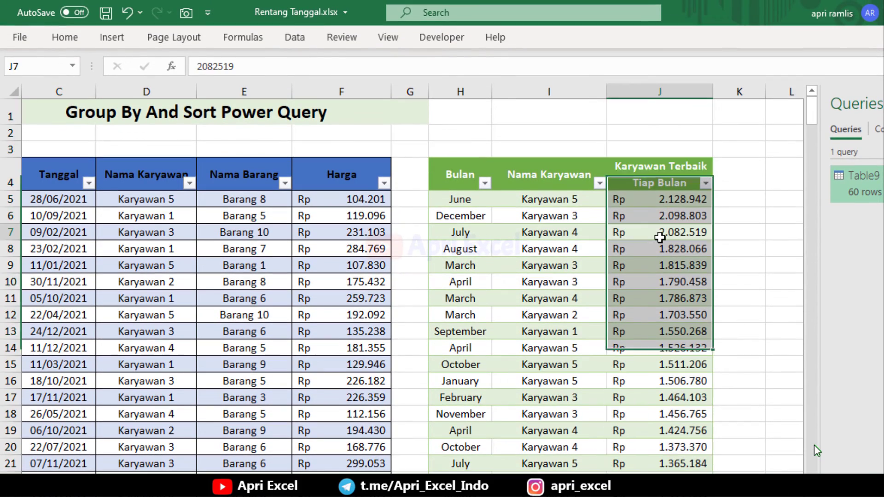
pyautogui.click(882, 102)
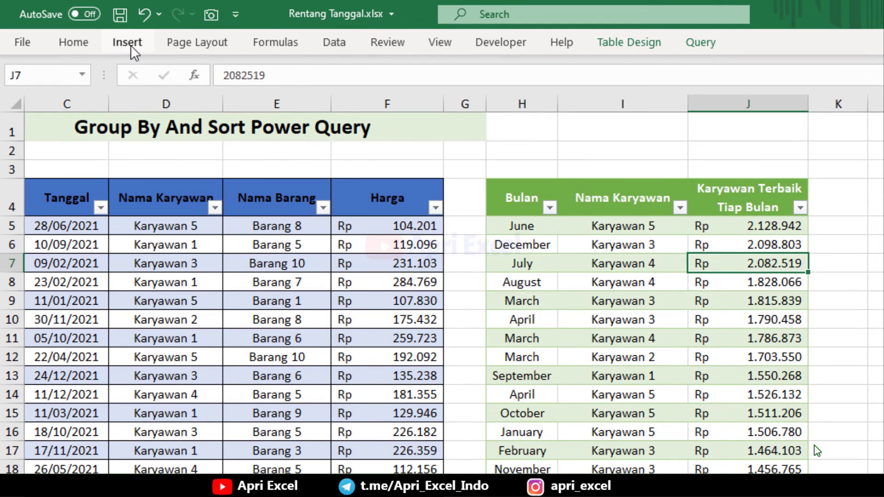
# Step: Insert a Bulan slicer and place it to the right of the result table
pyautogui.click(129, 43)
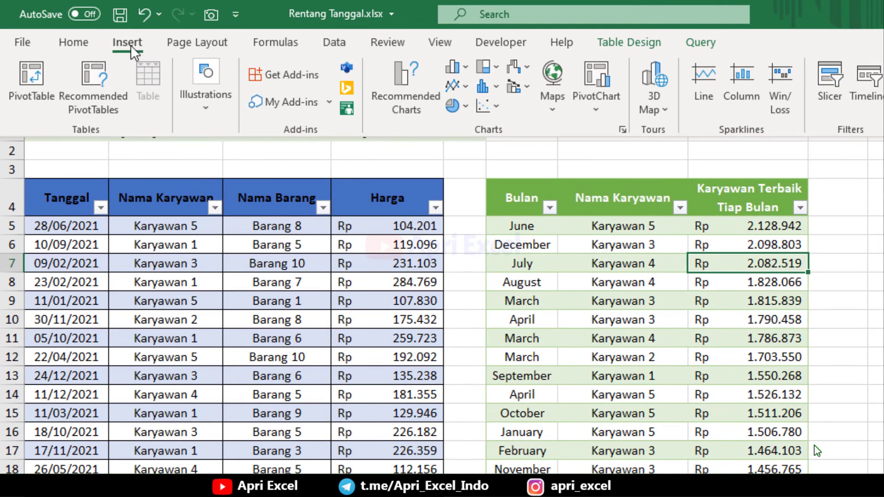
pyautogui.click(833, 88)
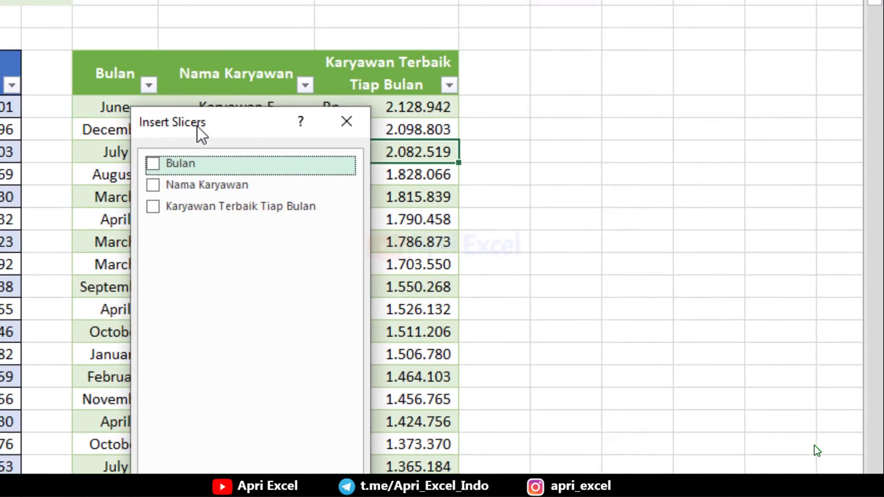
pyautogui.moveTo(594, 243); pyautogui.dragTo(529, 57)
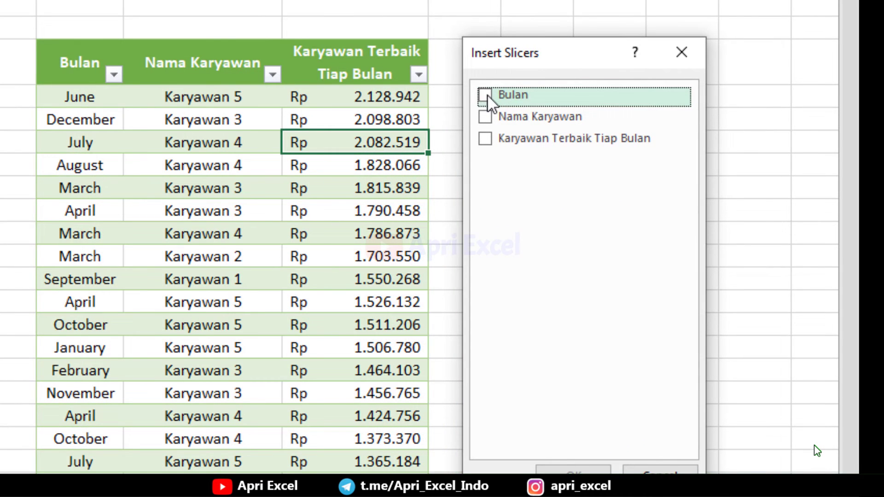
pyautogui.click(486, 95)
pyautogui.click(563, 469)
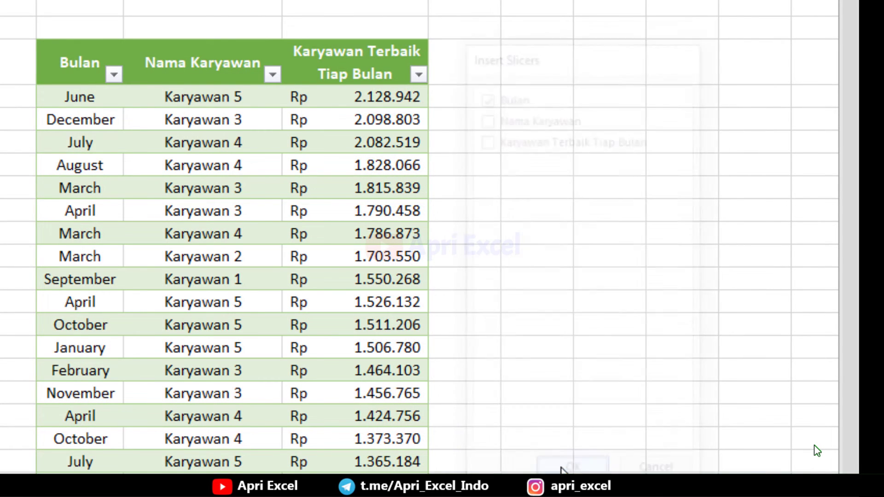
pyautogui.moveTo(139, 125); pyautogui.dragTo(519, 56)
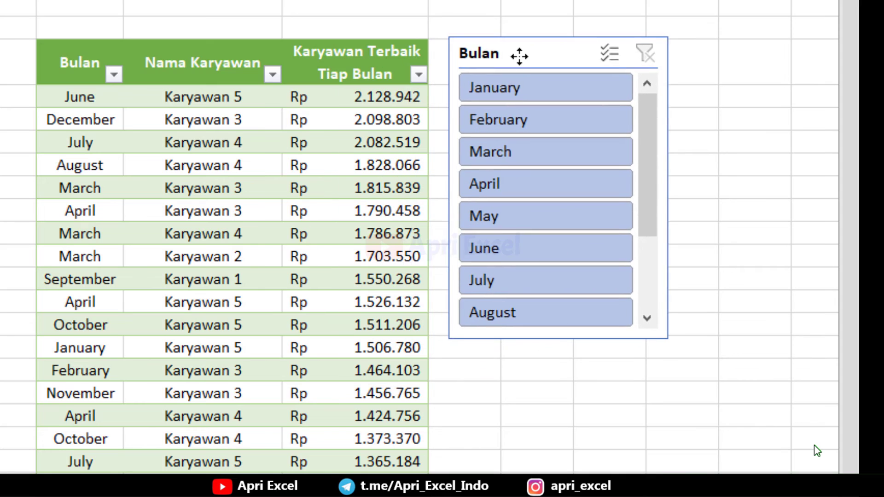
# Step: Test the slicer on January, February, April, June and August, then clear the filter
pyautogui.click(498, 92)
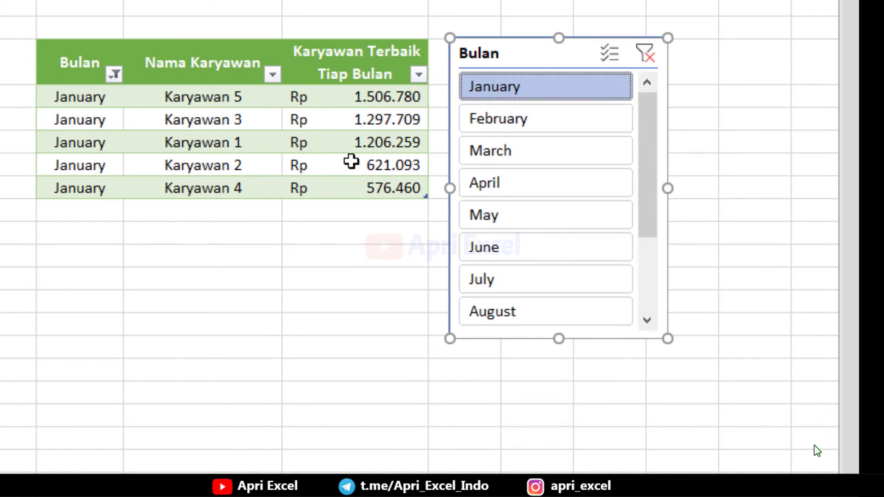
pyautogui.click(496, 120)
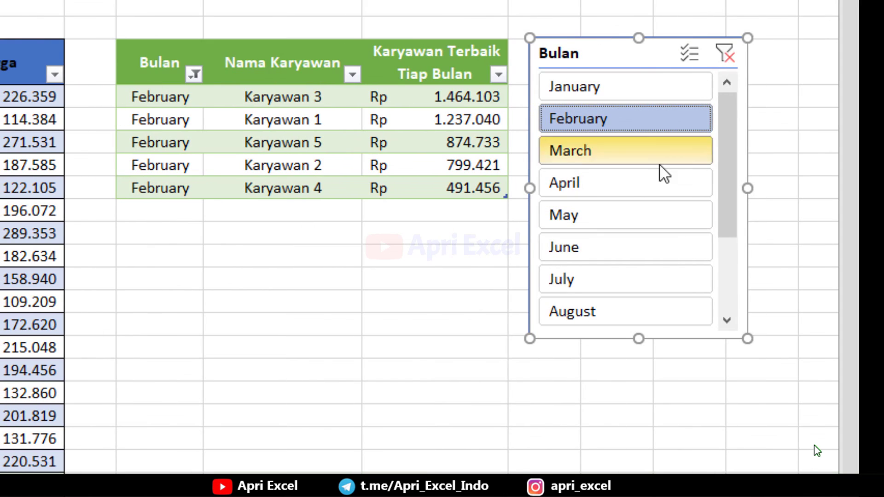
pyautogui.click(654, 181)
pyautogui.click(631, 251)
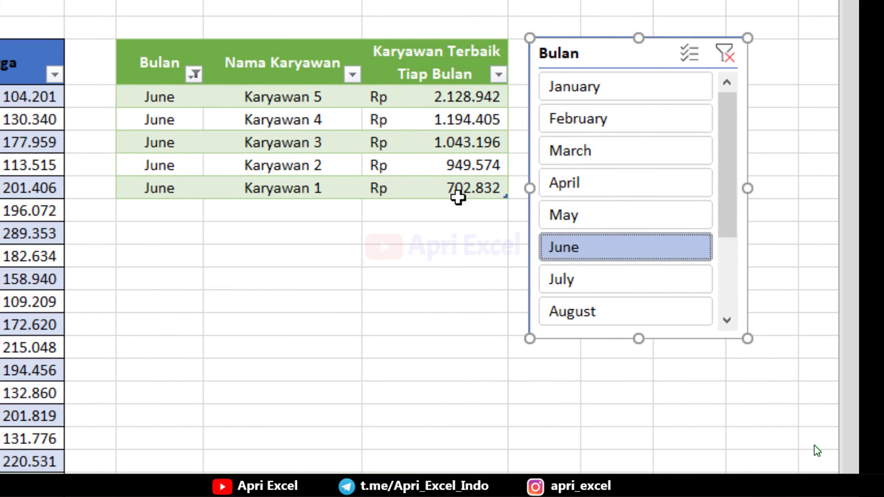
pyautogui.click(570, 313)
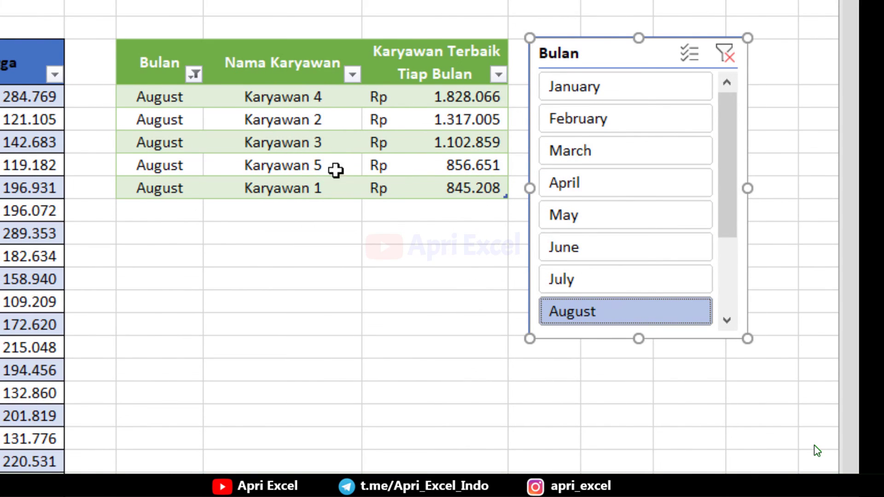
pyautogui.click(724, 54)
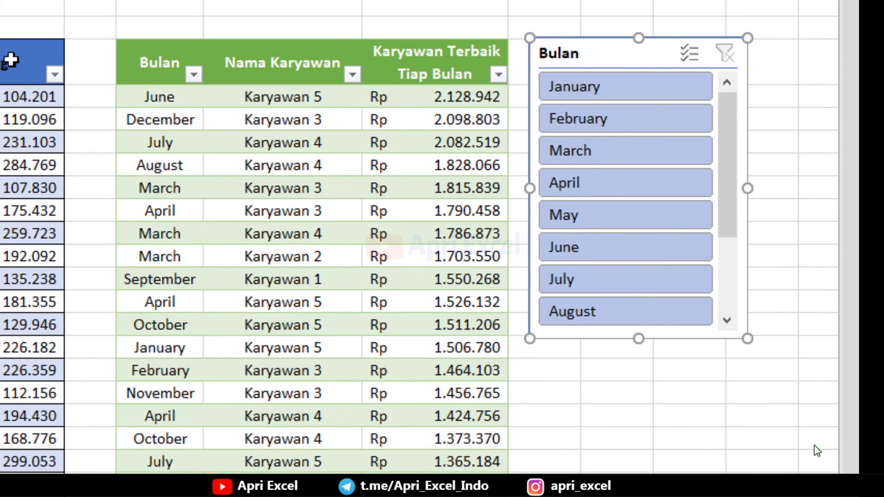